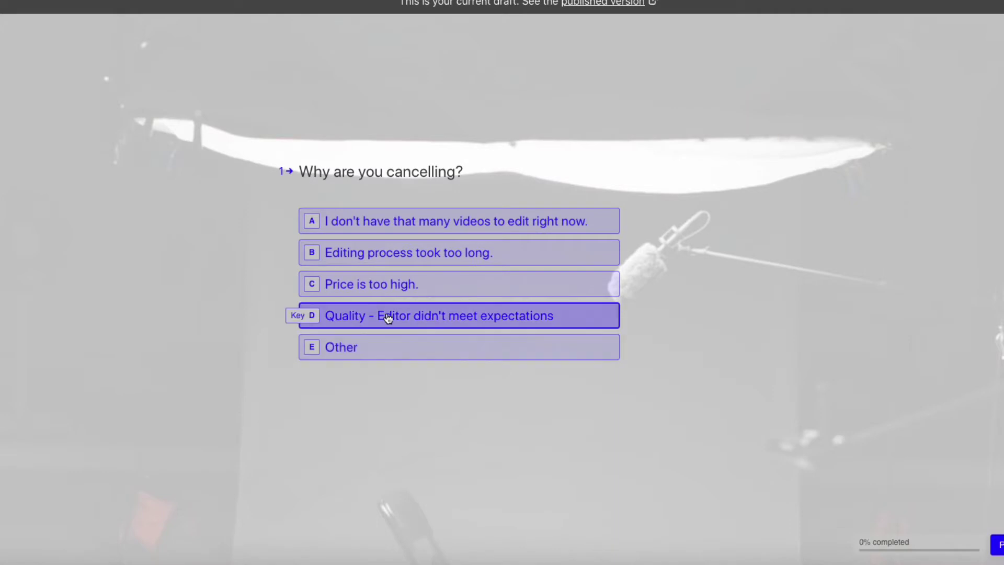
- Test the cancellation form with "Quality - Editor didn't meet expectations", accepting the one-month-free offer with two editors and submitting the response
click(385, 315)
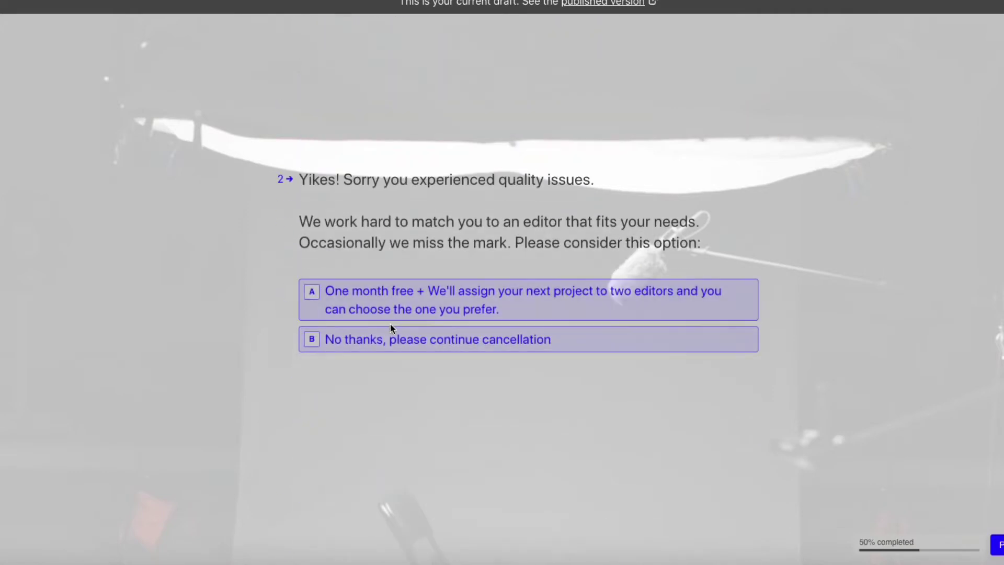
click(396, 343)
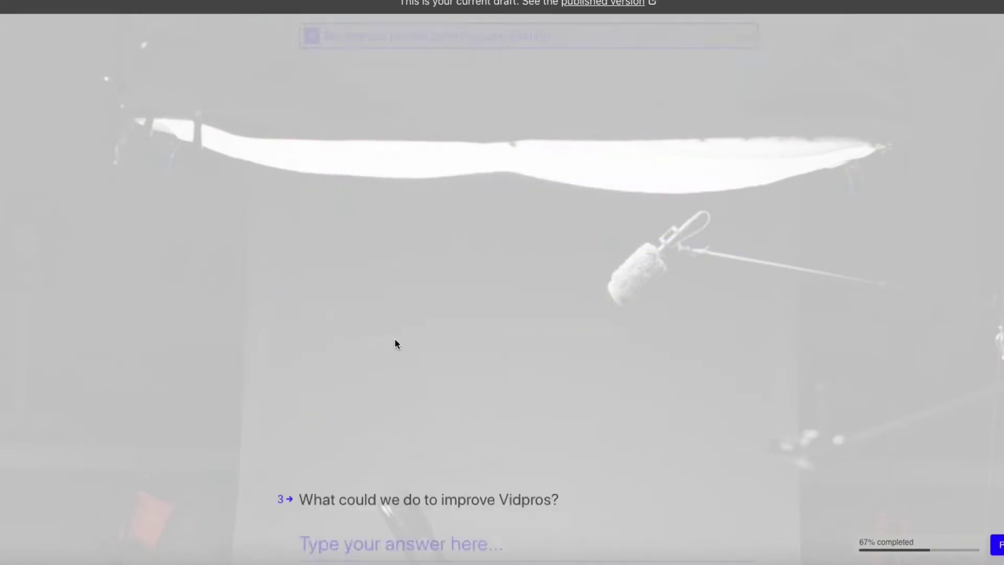
scroll(394, 330, up, 2)
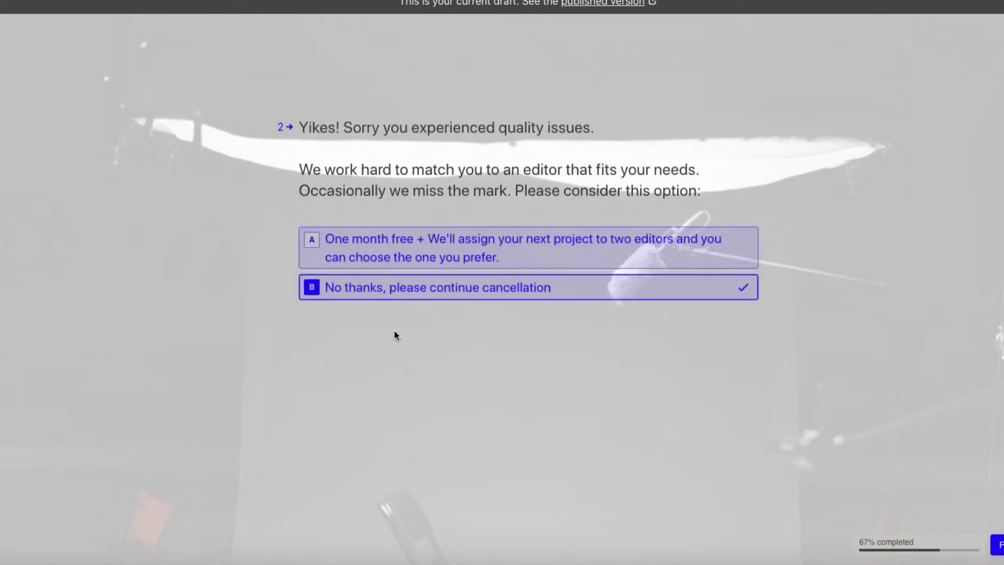
click(389, 309)
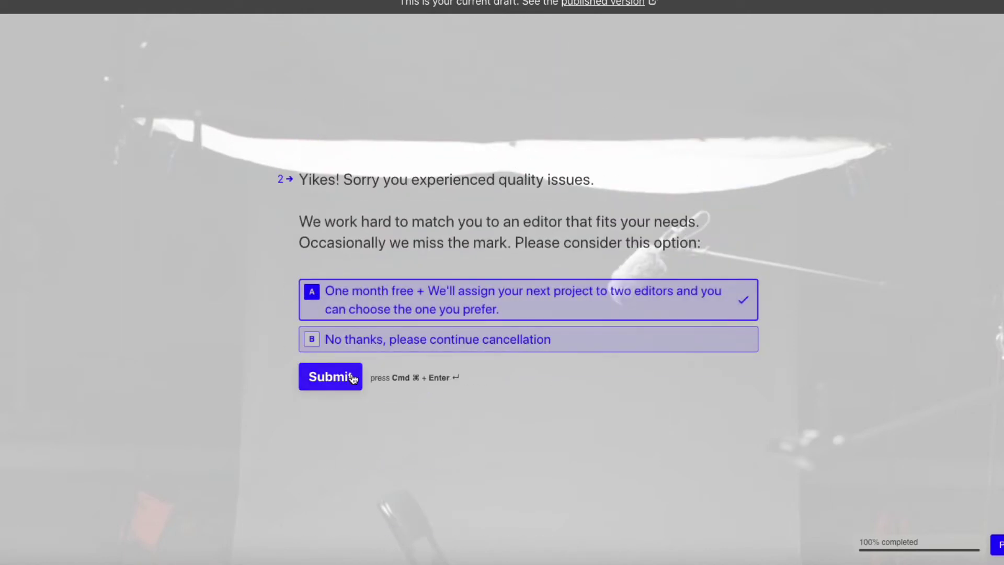
click(348, 377)
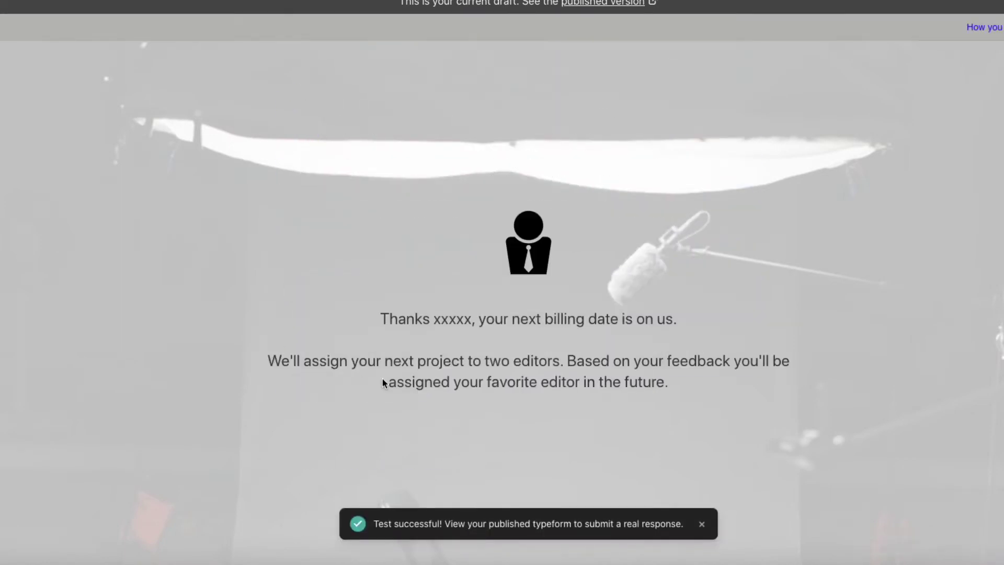
click(821, 0)
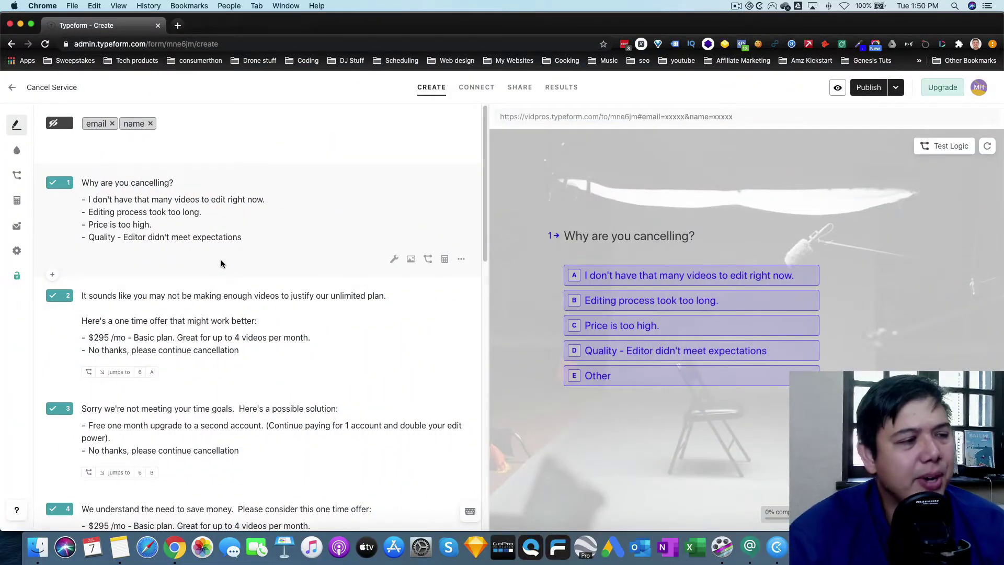
- Skim the Cancel Service form from the cancellation question through the follow-up questions to the thank-you endings
click(142, 199)
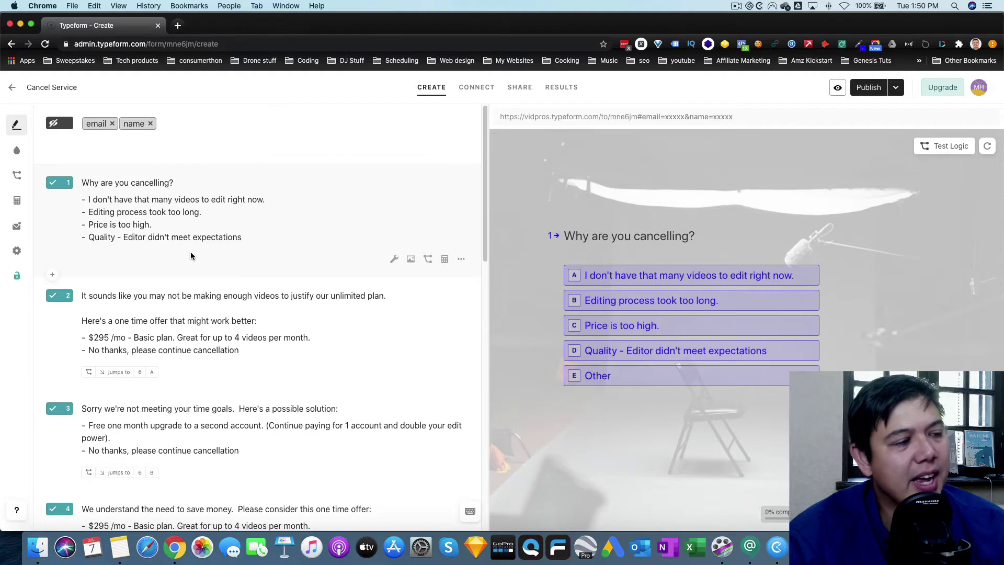
scroll(215, 284, down, 1)
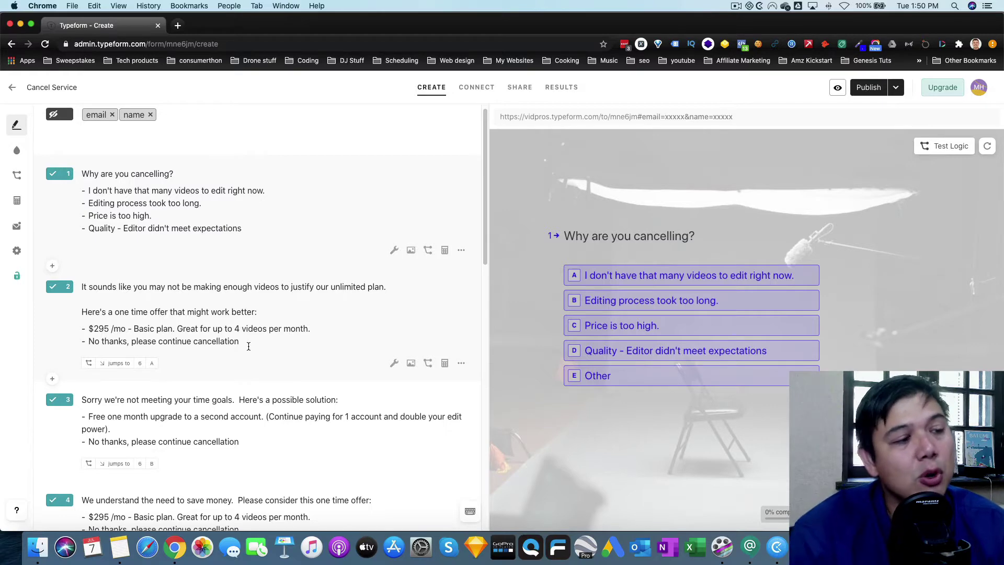
scroll(248, 346, down, 10)
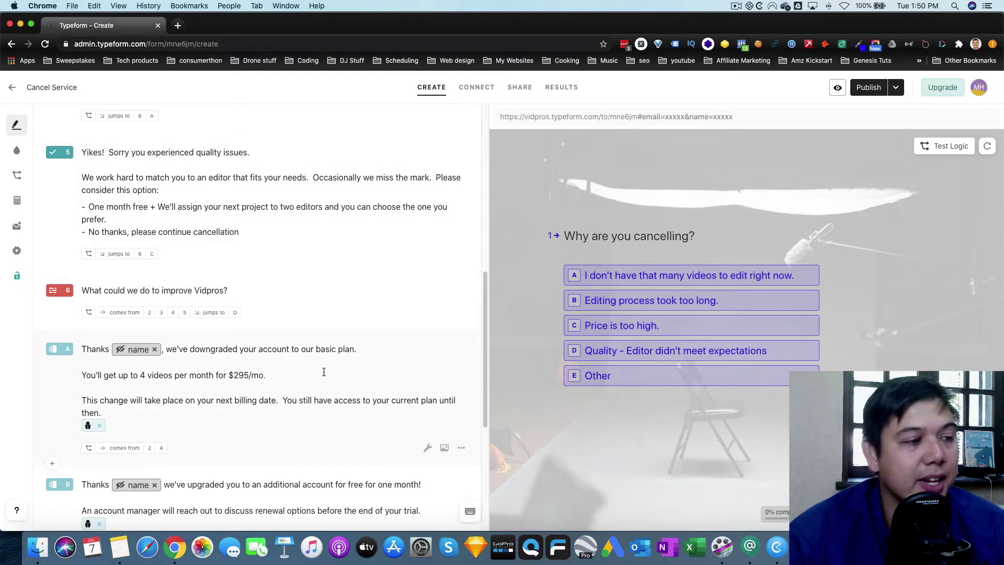
scroll(316, 360, up, 8)
scroll(316, 362, up, 3)
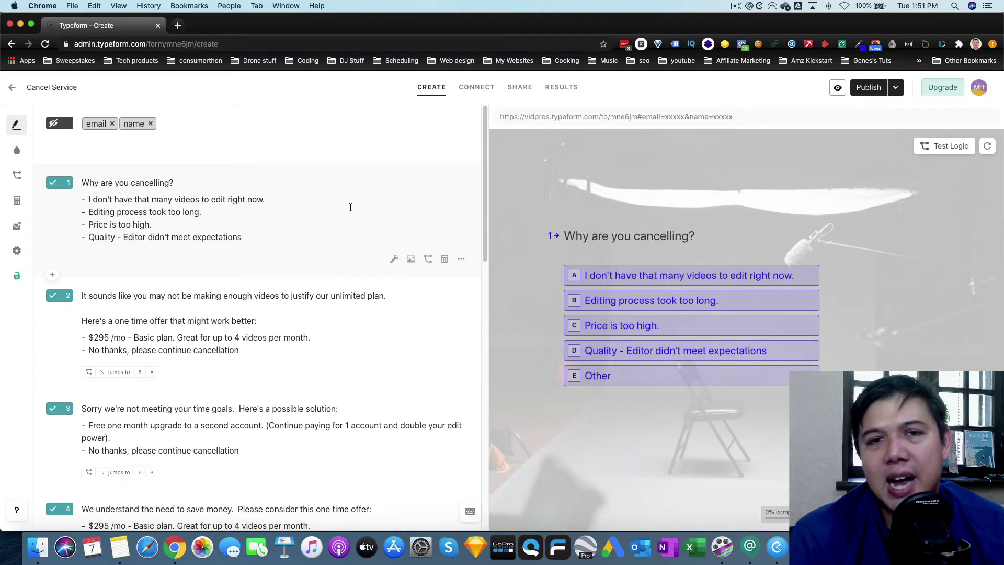
- Compare the answer options of "Why are you cancelling?" with the matching retention offers in questions 2 to 5
click(211, 212)
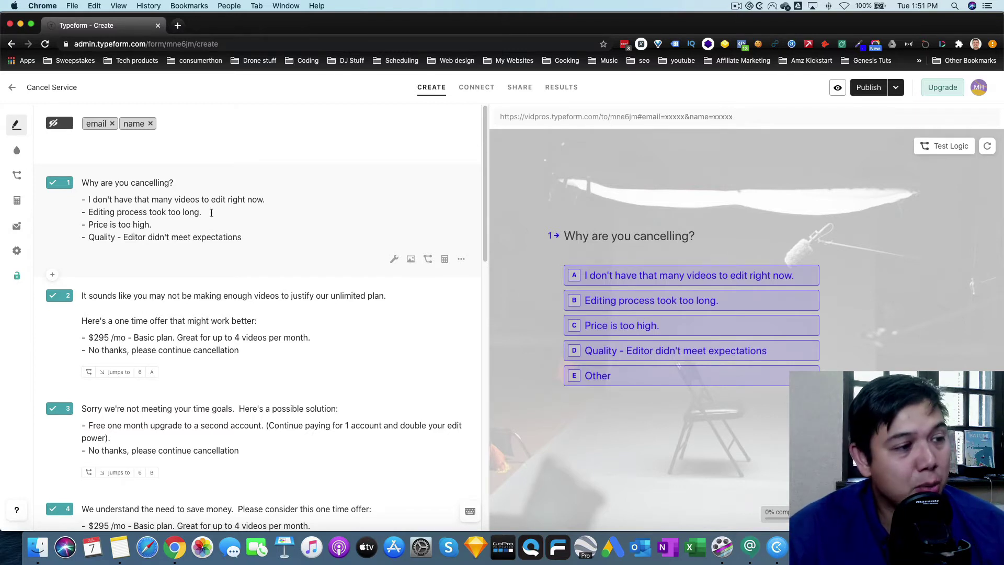
click(157, 223)
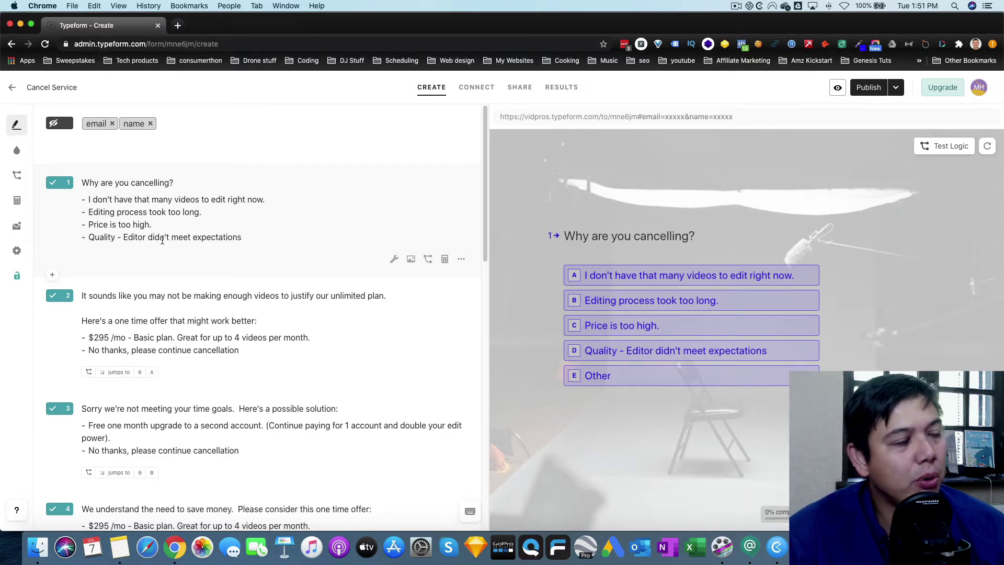
click(256, 240)
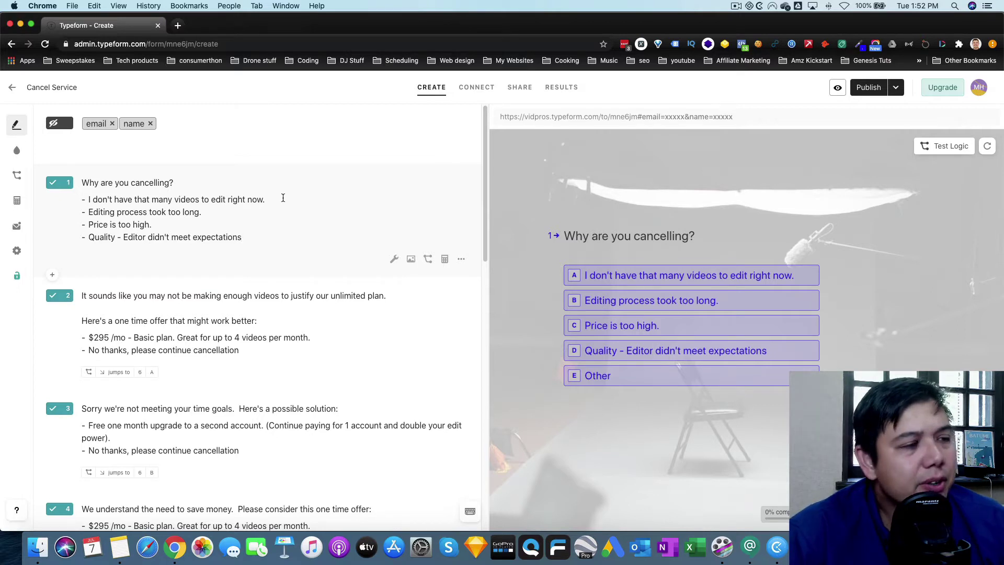
scroll(282, 197, down, 1)
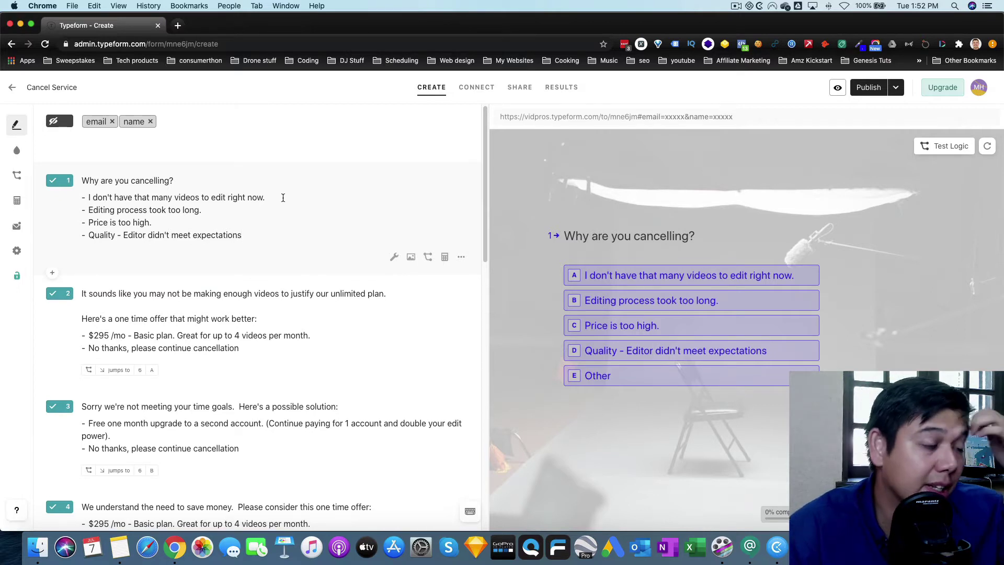
click(213, 198)
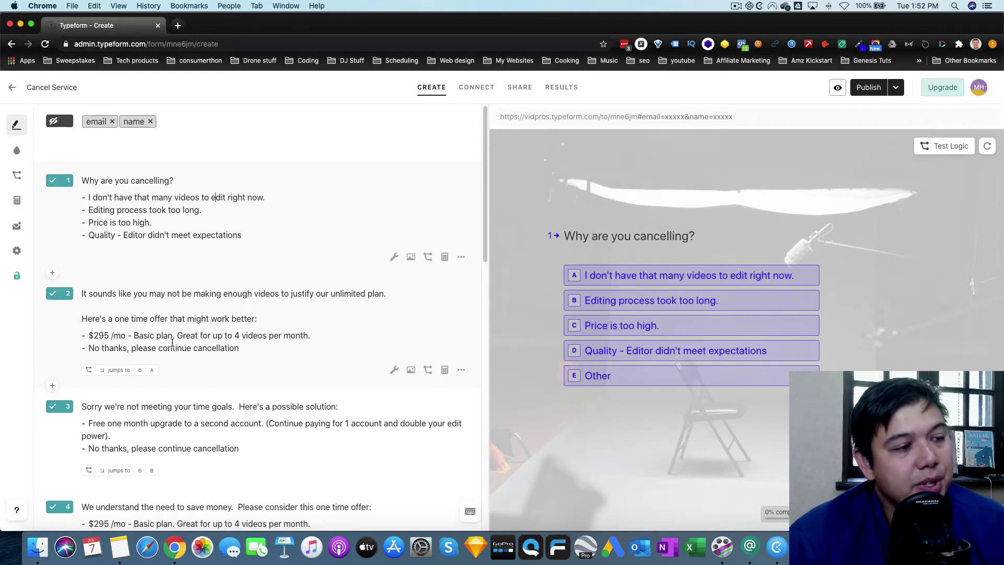
scroll(172, 346, down, 3)
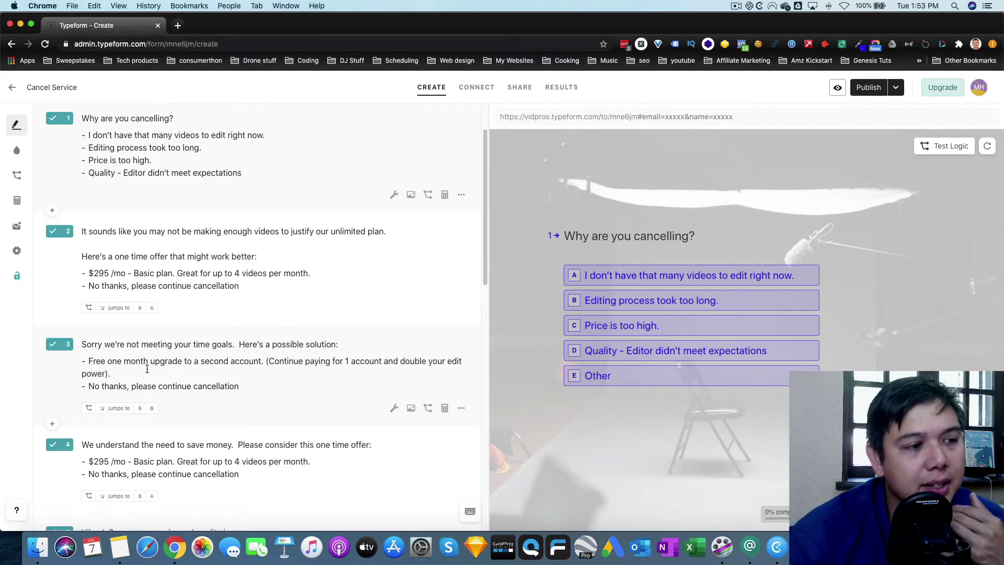
scroll(190, 337, up, 1)
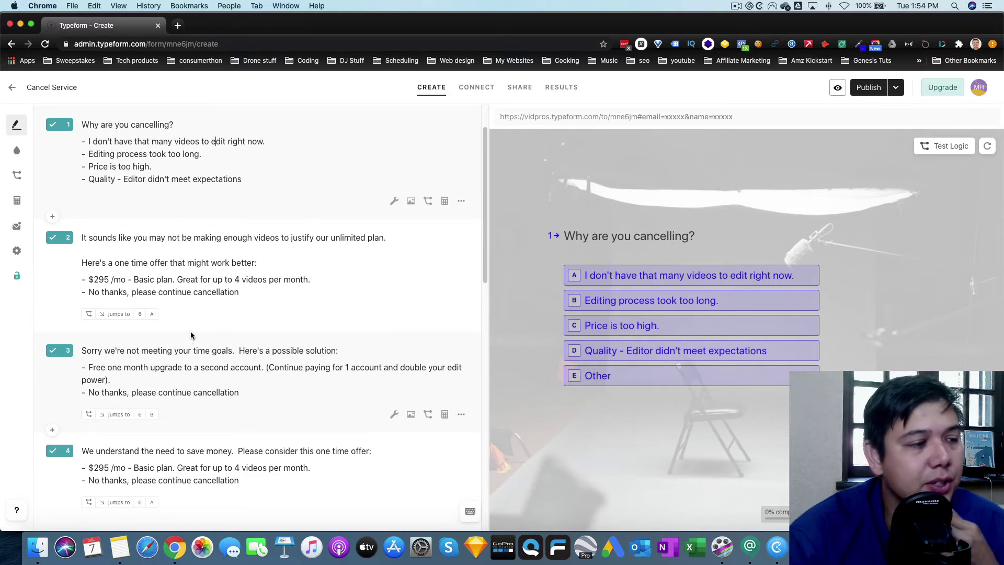
scroll(189, 331, up, 2)
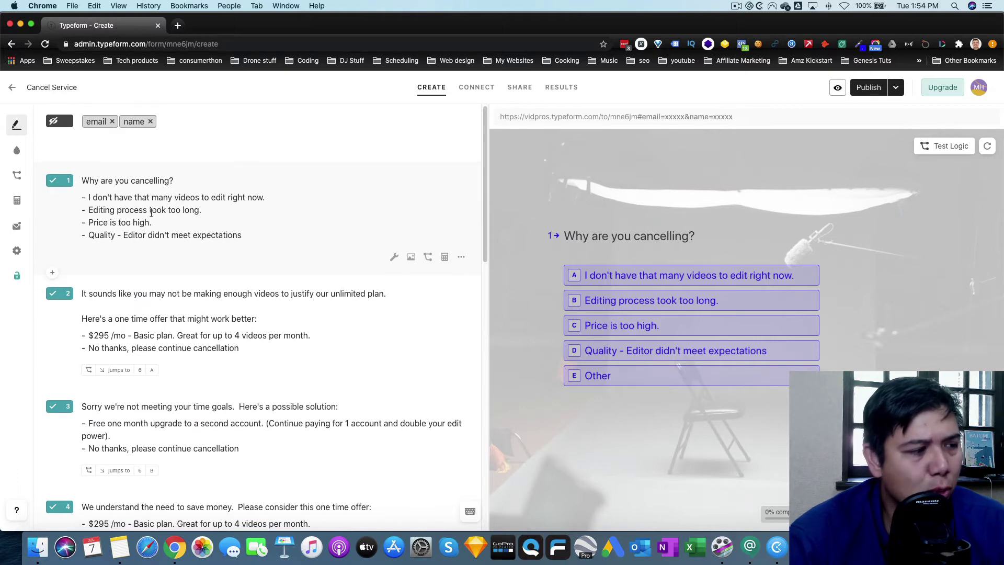
scroll(202, 315, down, 1)
scroll(202, 314, down, 5)
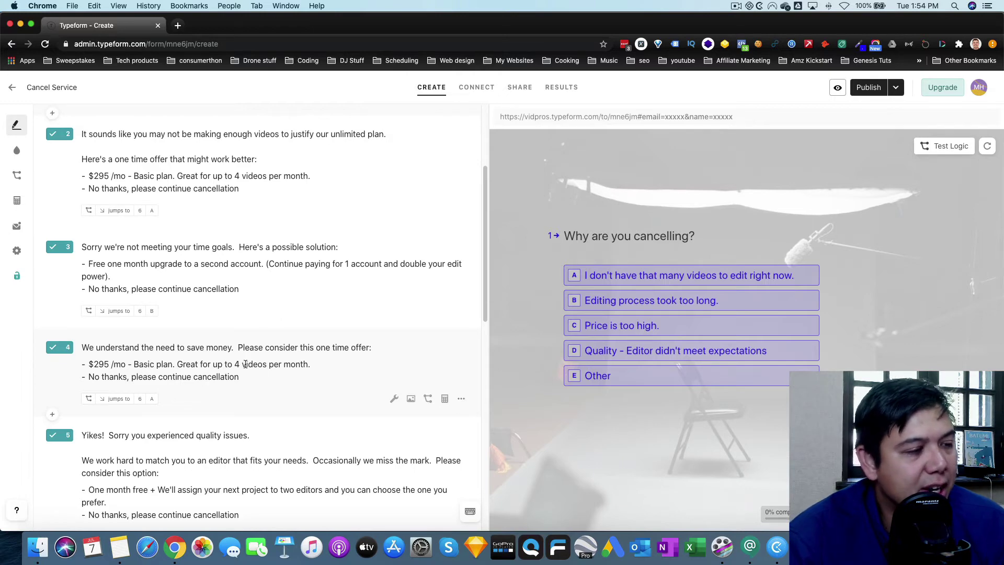
scroll(265, 387, up, 5)
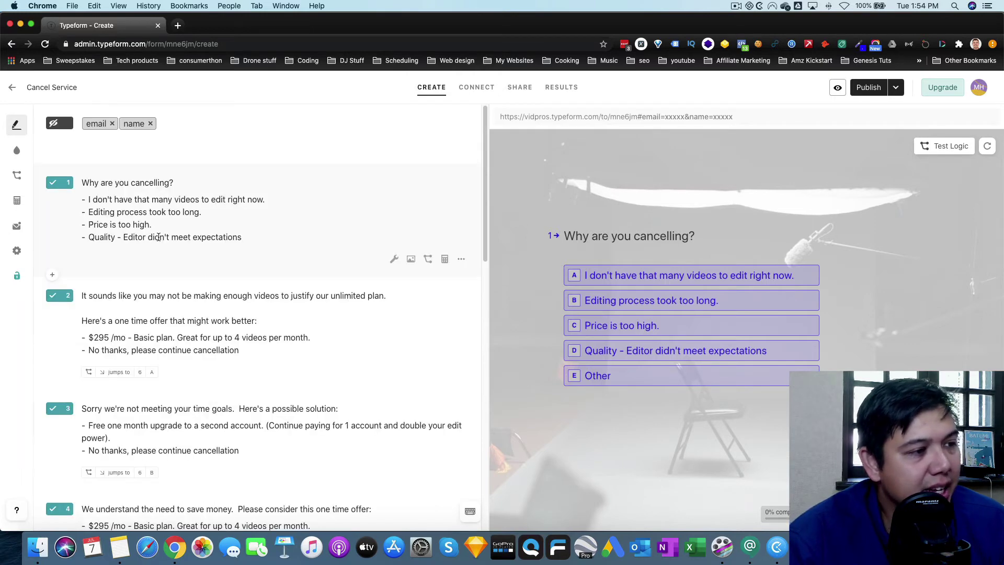
scroll(172, 238, down, 1)
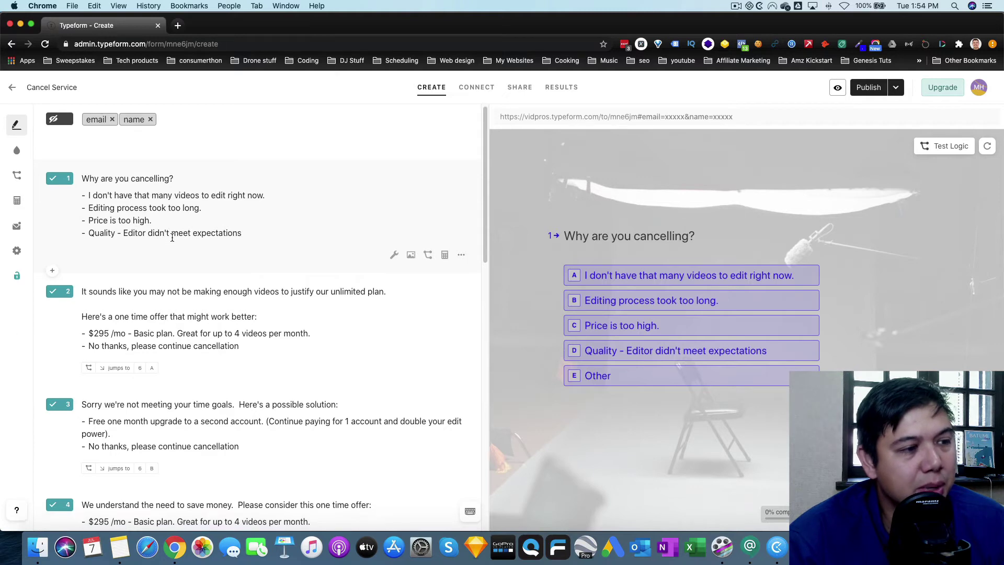
scroll(172, 238, down, 3)
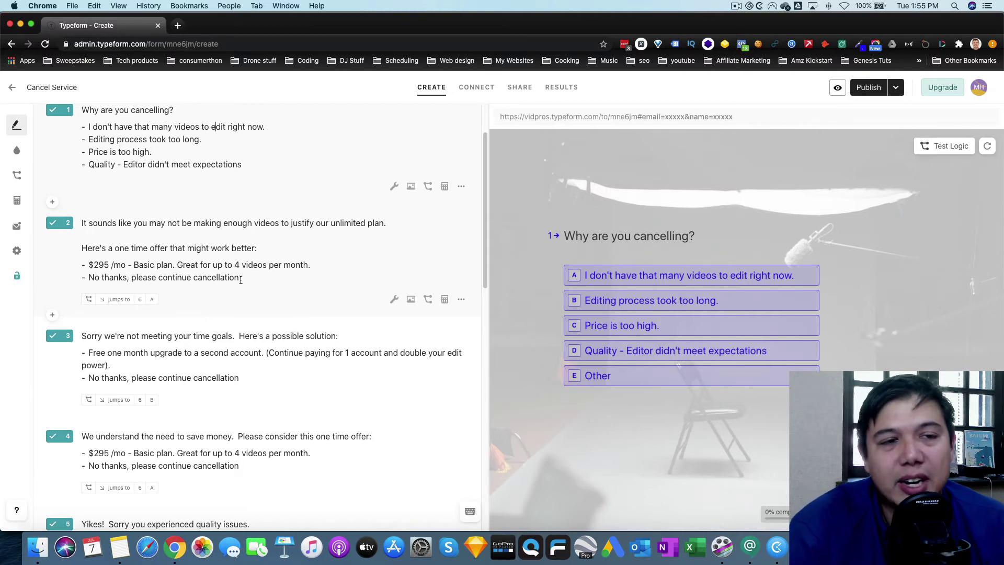
scroll(240, 280, down, 5)
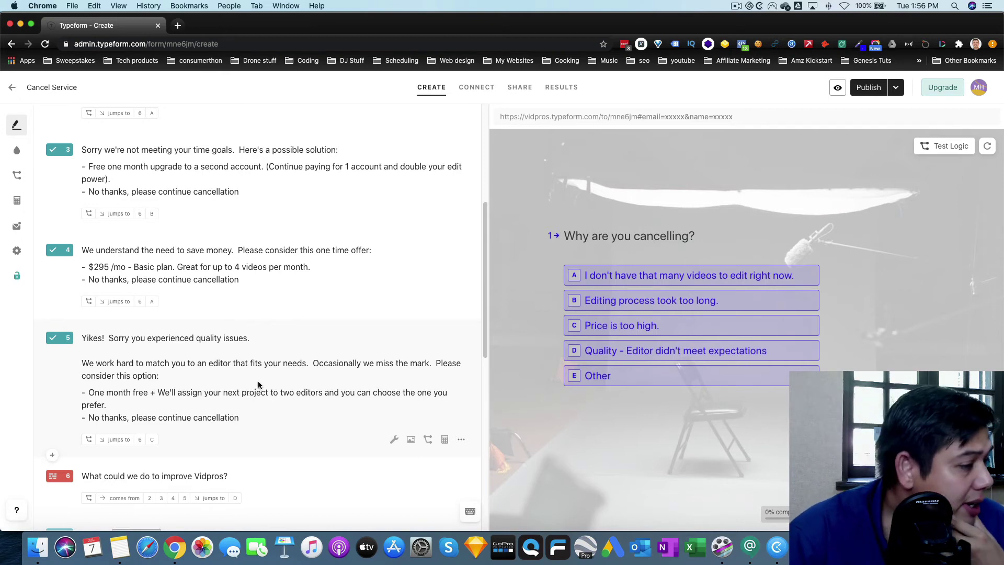
scroll(258, 385, down, 1)
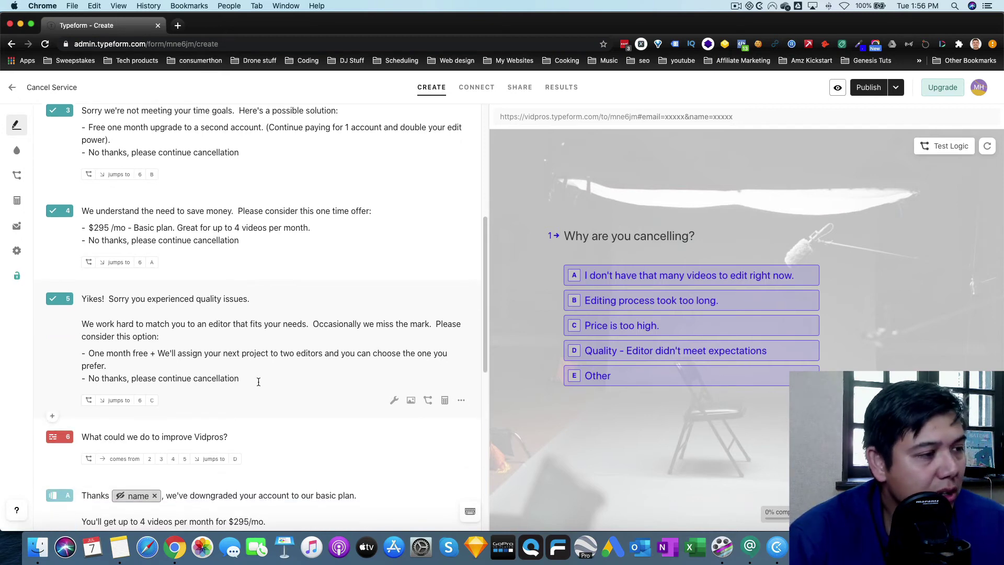
scroll(258, 381, up, 6)
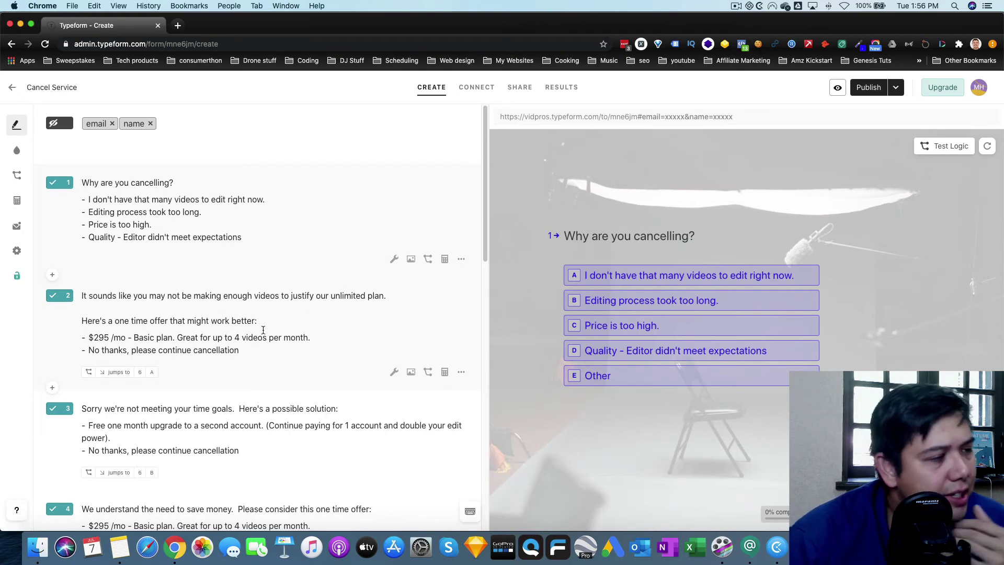
- Add a logic jump to question 1 that sends "I don't have that many videos to edit right now." to question 2
click(427, 260)
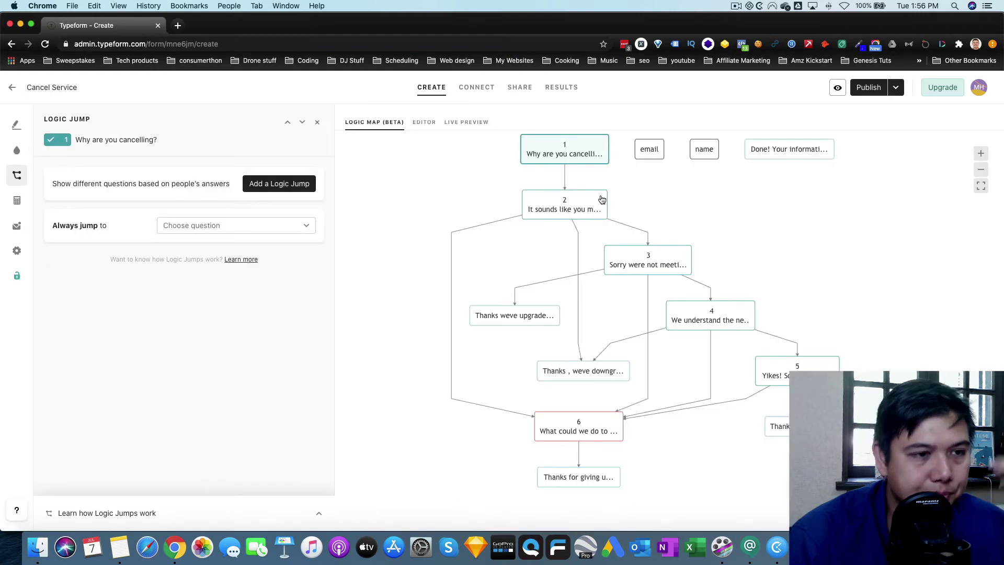
click(274, 188)
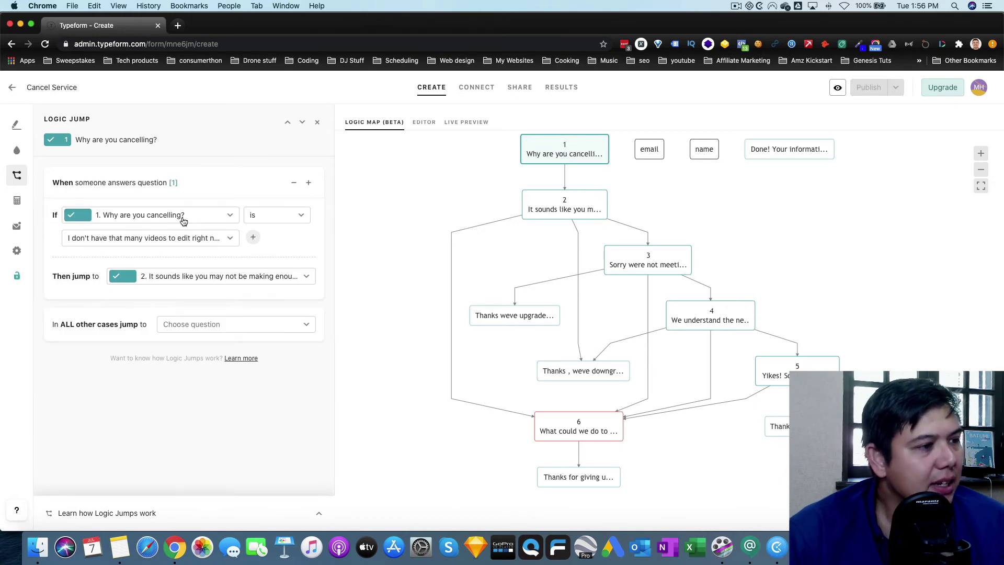
click(208, 243)
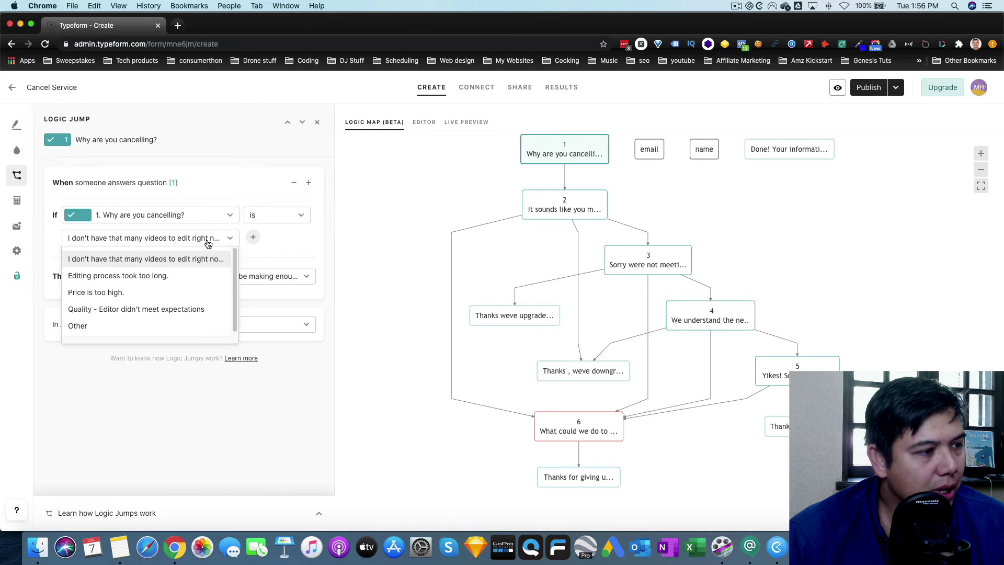
click(186, 265)
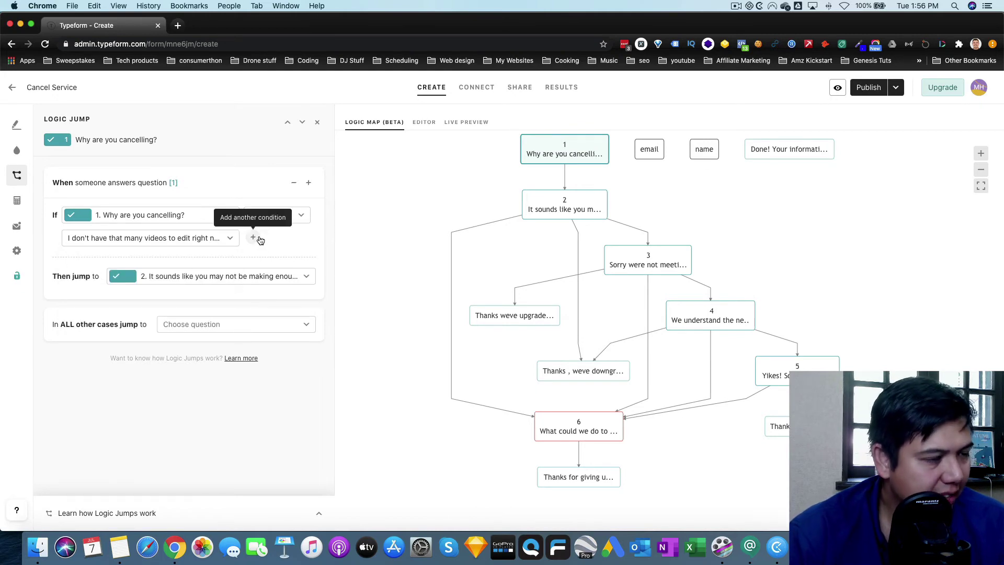
click(227, 278)
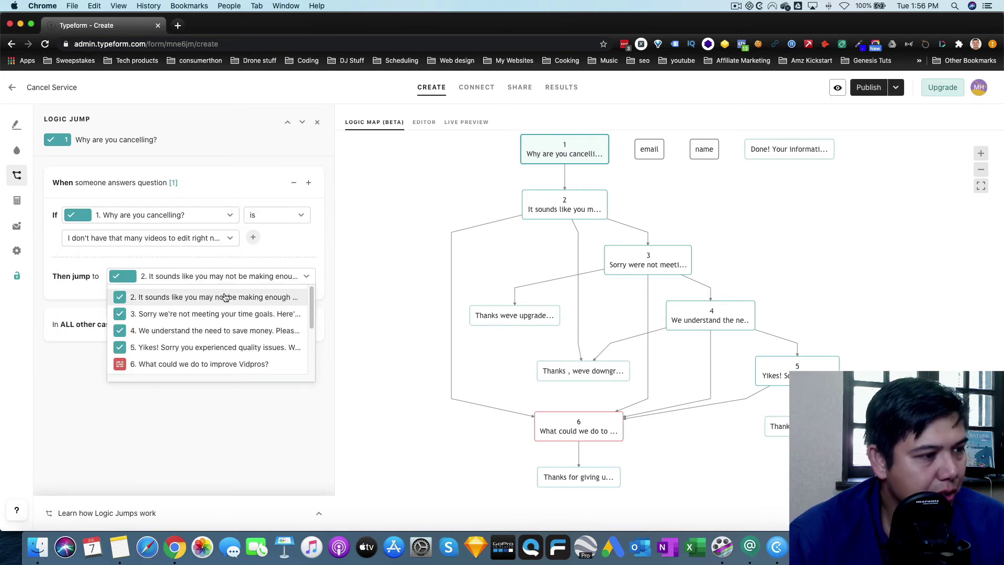
click(225, 297)
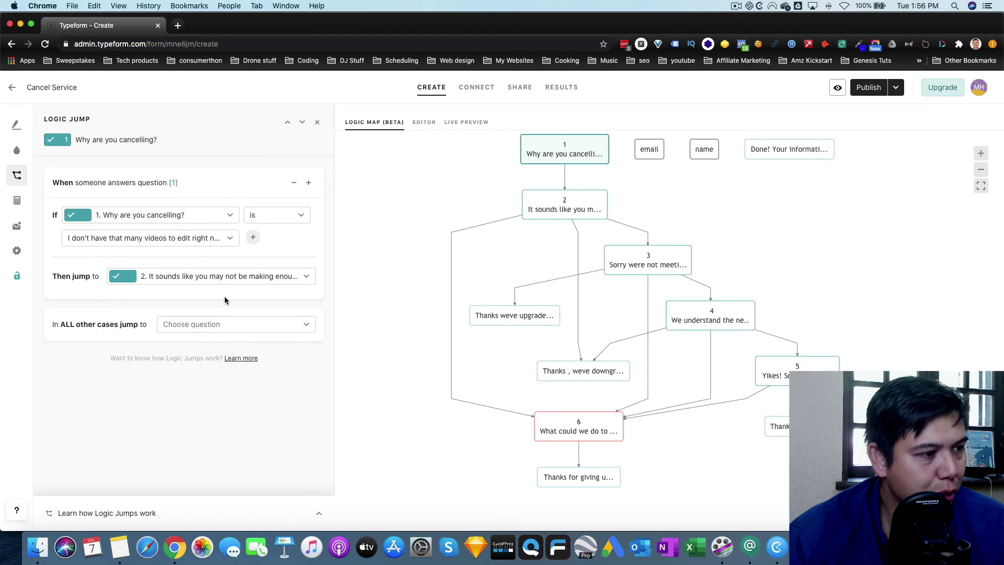
- Add a second logic jump that sends the answer "Editing process took too long." to question 3
click(309, 183)
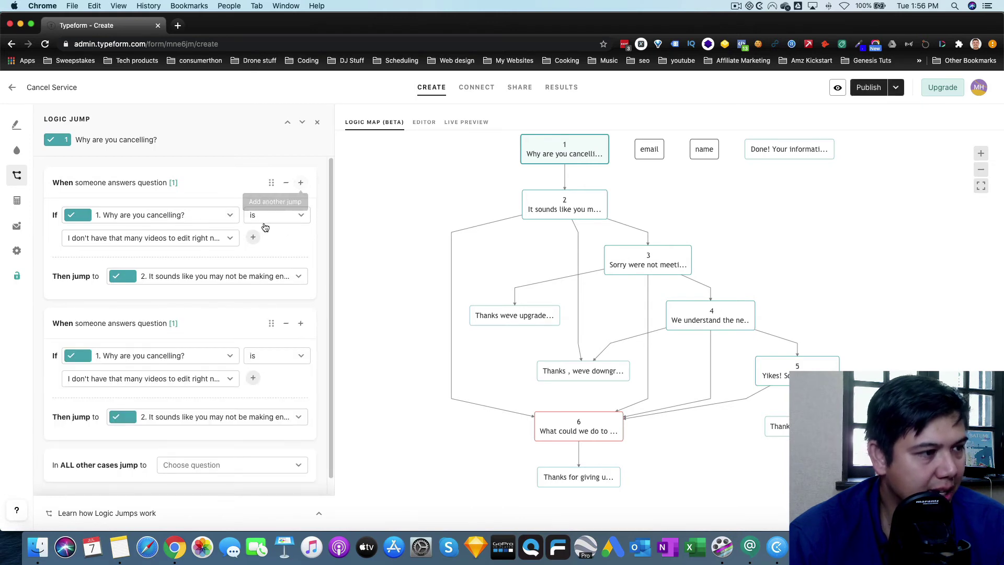
click(171, 386)
click(175, 414)
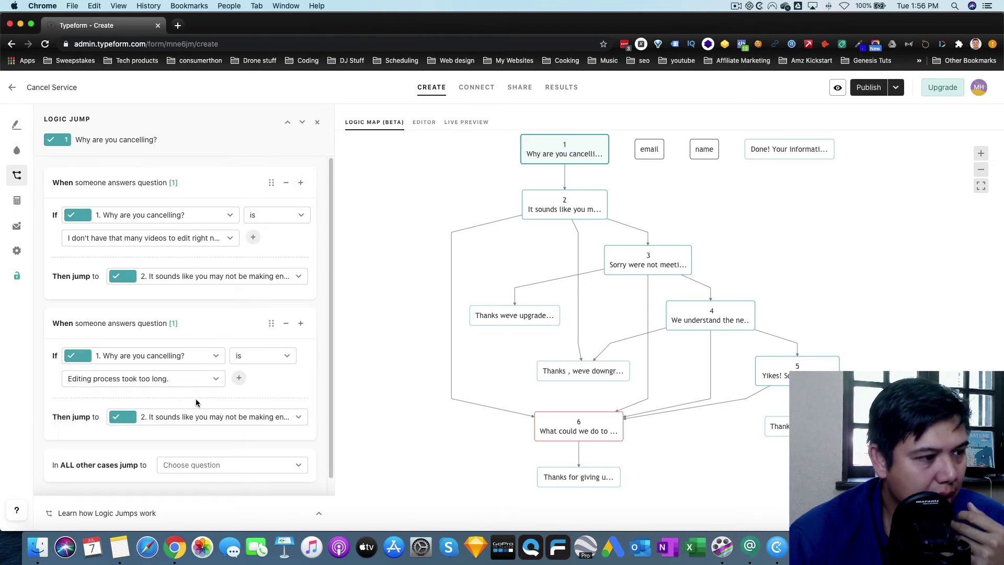
click(233, 417)
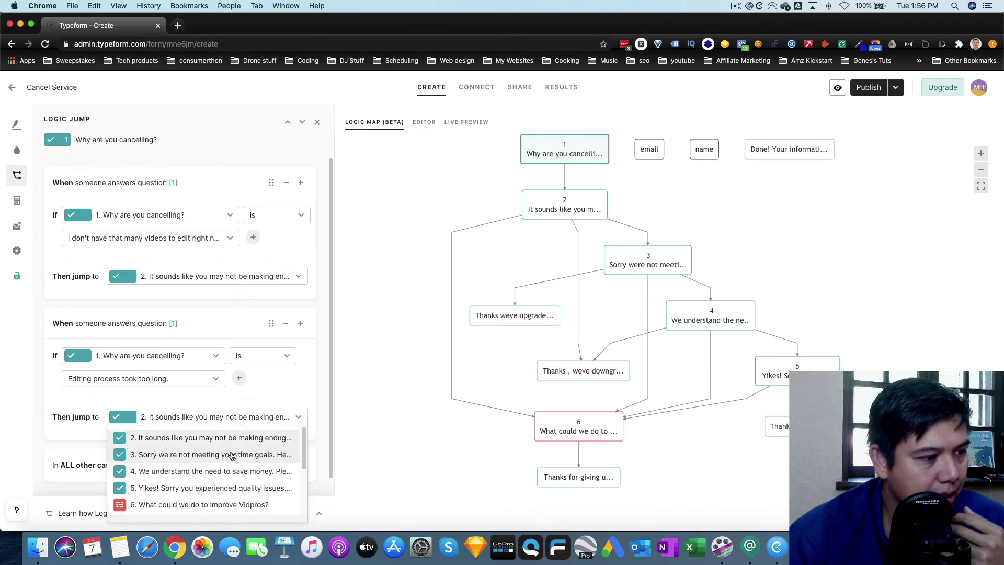
click(232, 454)
- Add a third logic jump to question 1 that sends the answer "Price is too high." to question 4
click(301, 183)
scroll(198, 404, down, 2)
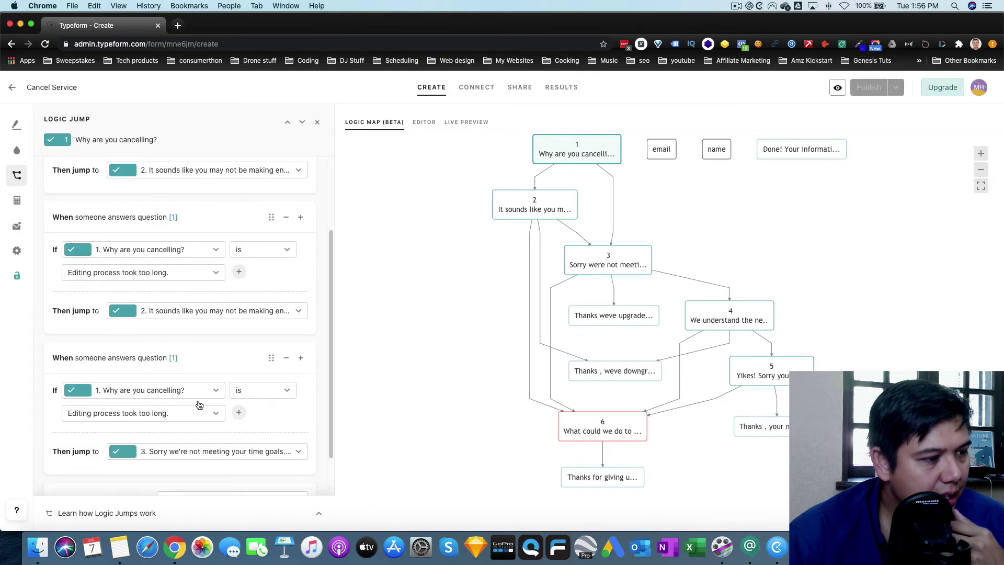
click(141, 416)
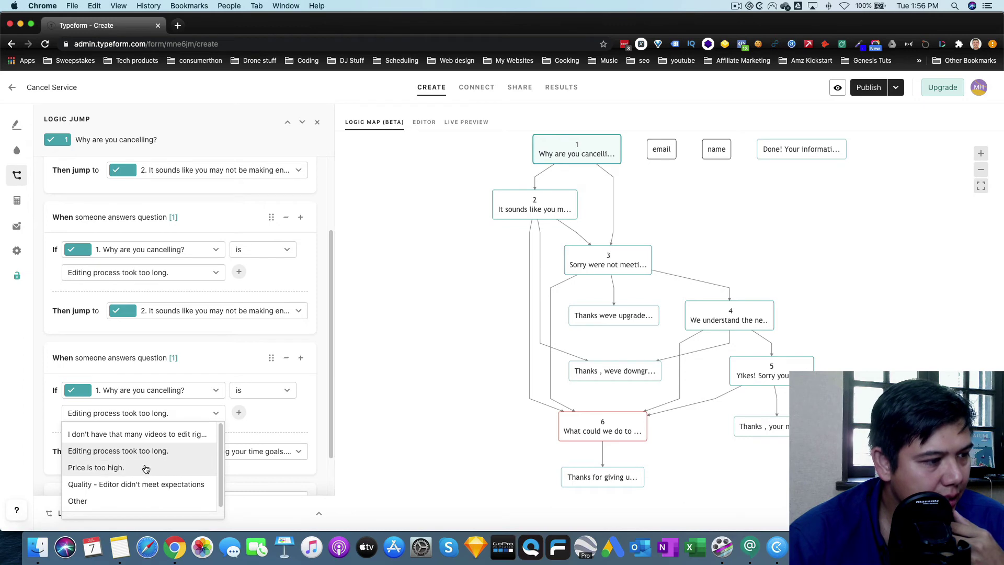
click(146, 468)
click(159, 453)
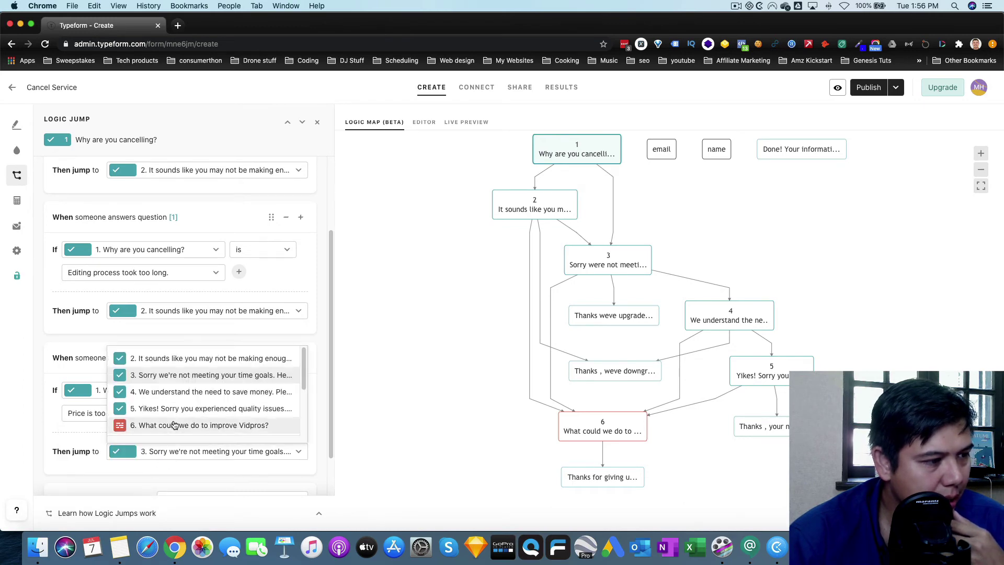
click(173, 393)
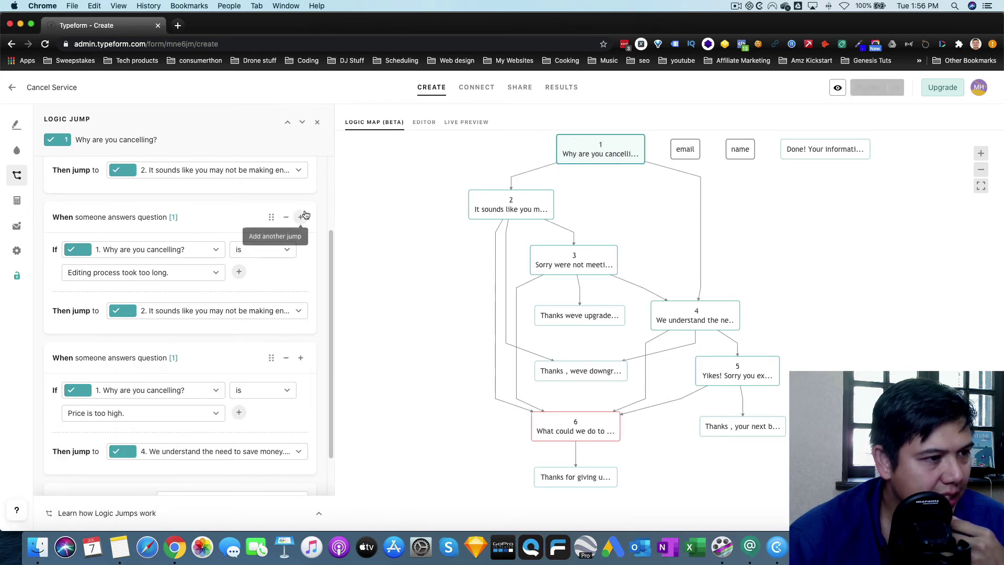
- Add a fourth logic jump that sends the answer "Quality - Editor didn't meet expectations" to question 5
click(300, 358)
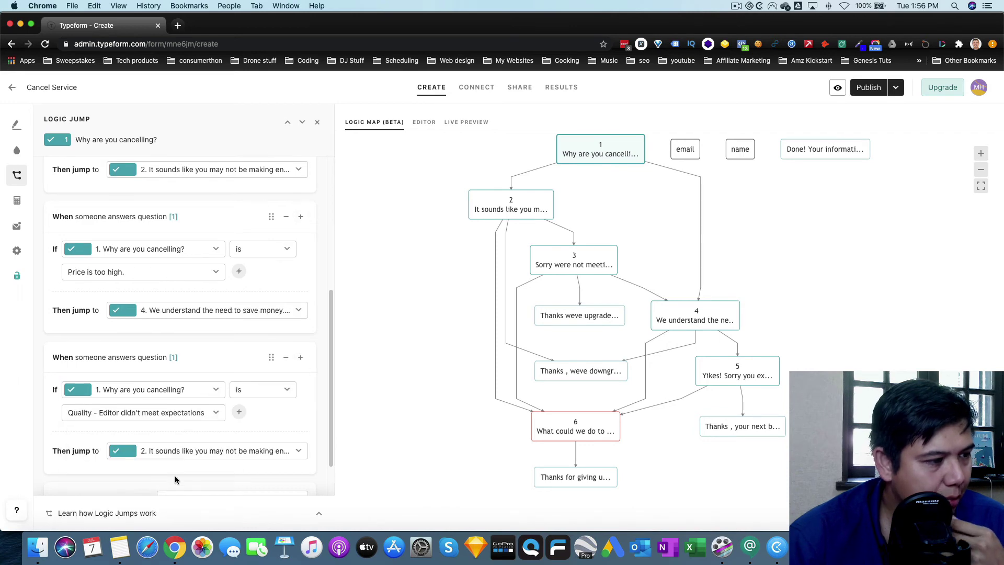
click(214, 453)
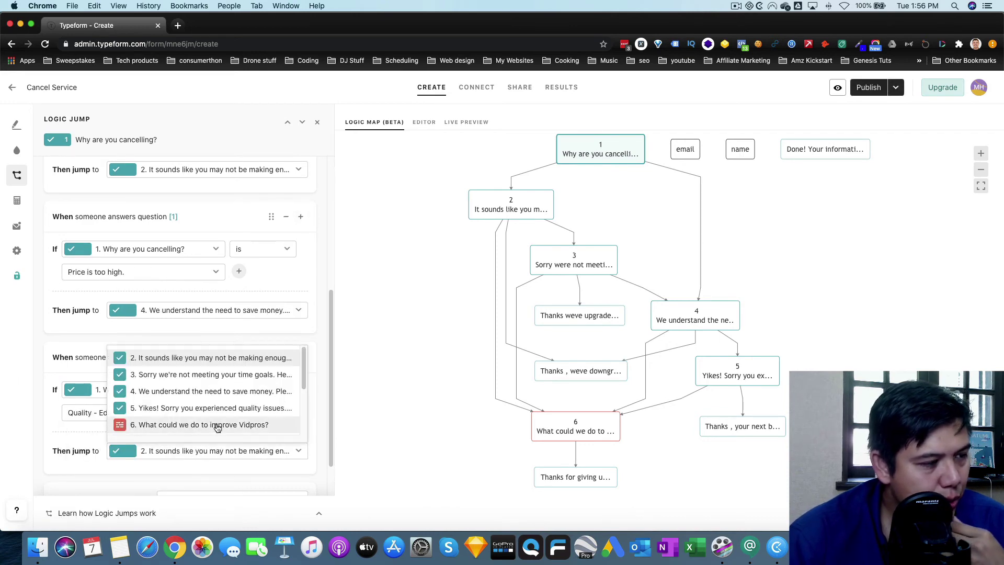
click(214, 408)
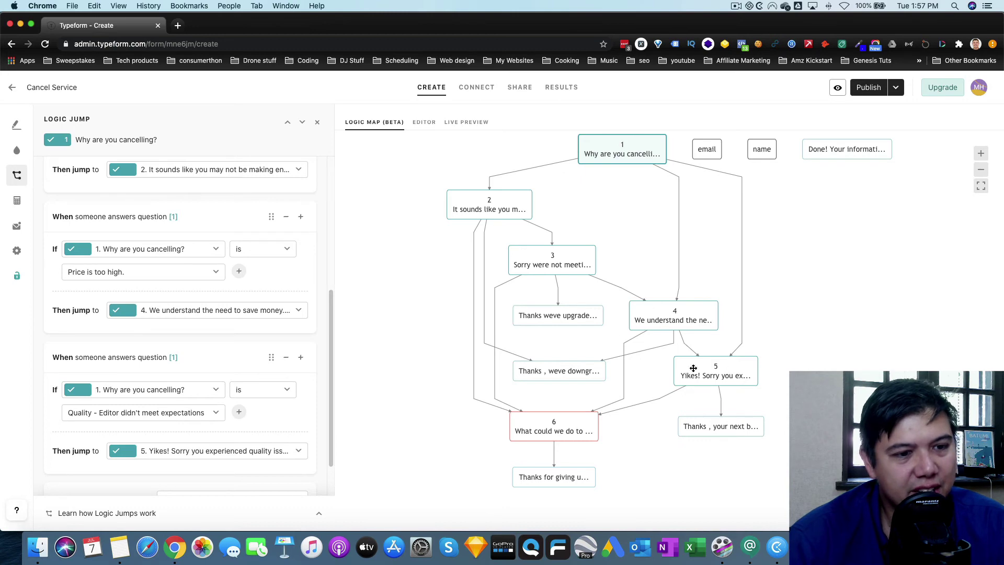
- Open the logic jumps of question 2 and review where each of its answers leads
click(499, 211)
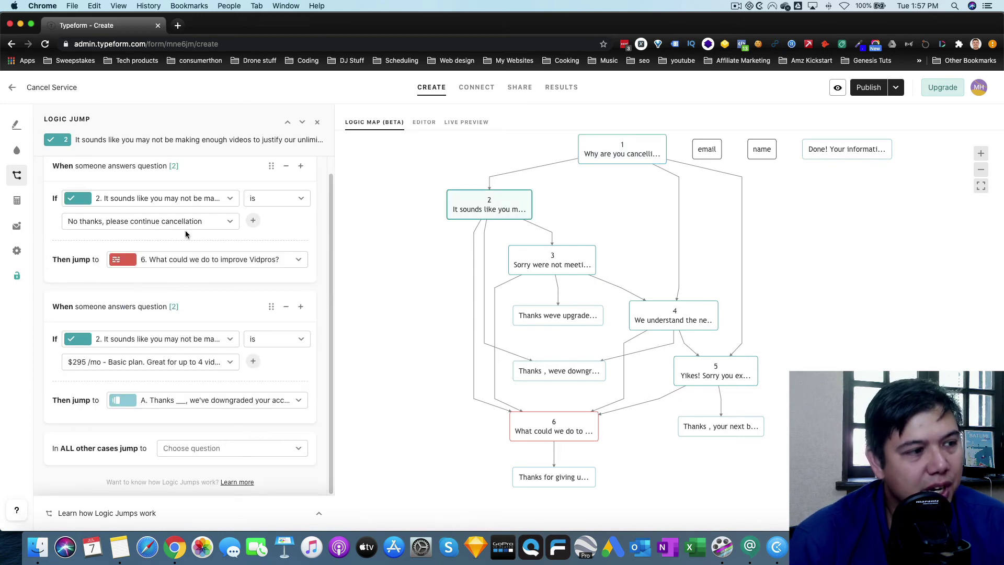